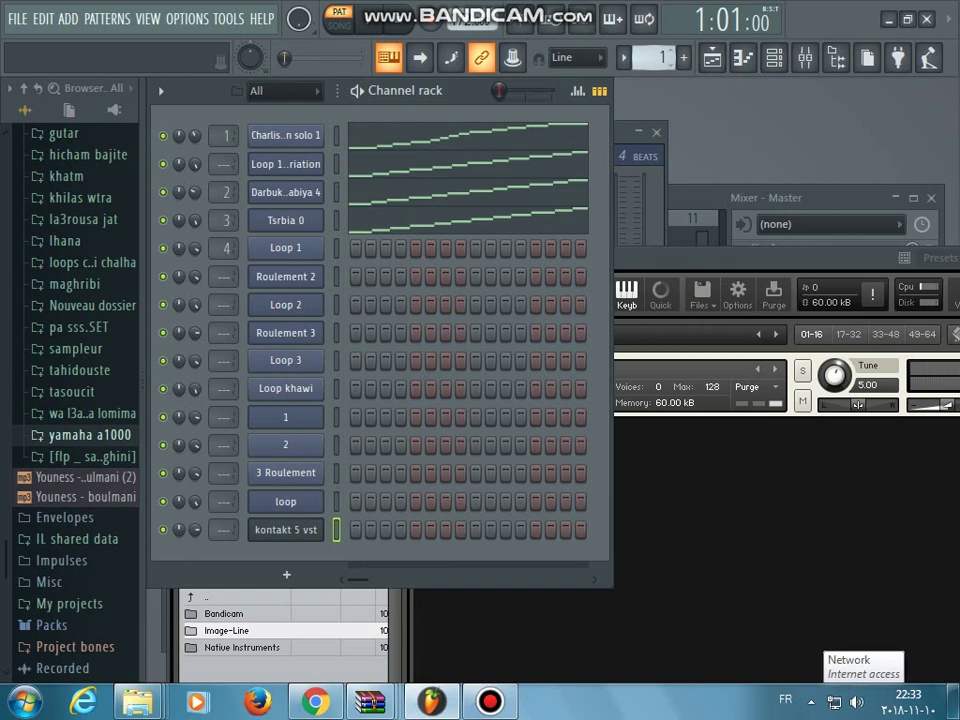
Audition patterns 1, 2 and 3 in the channel rack during playback, finishing on pattern 2.
key(KP_Add)
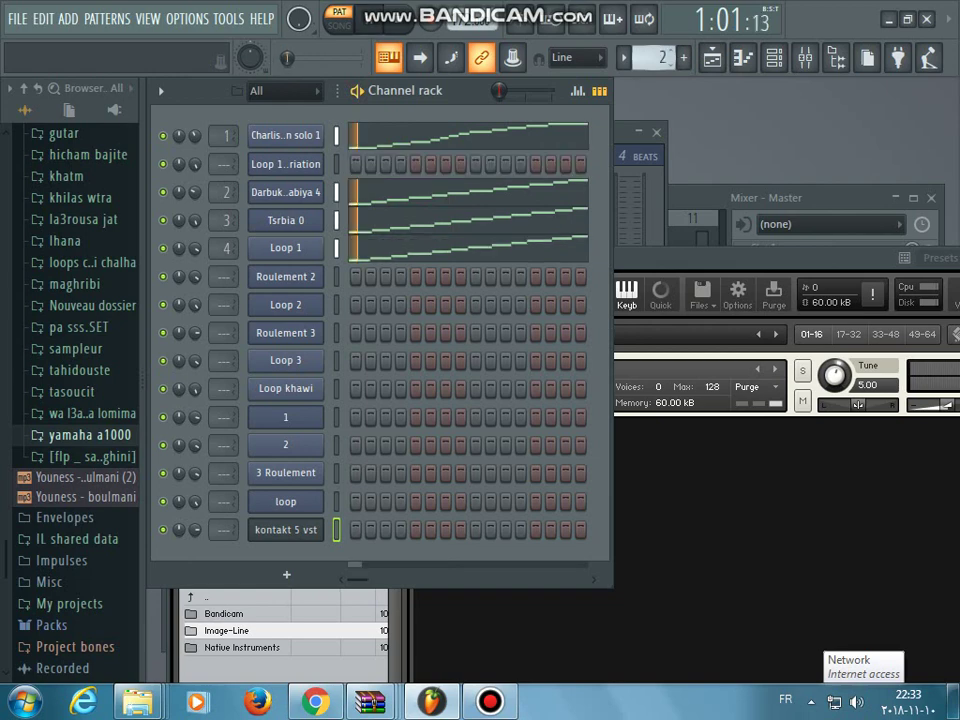
key(KP_Add)
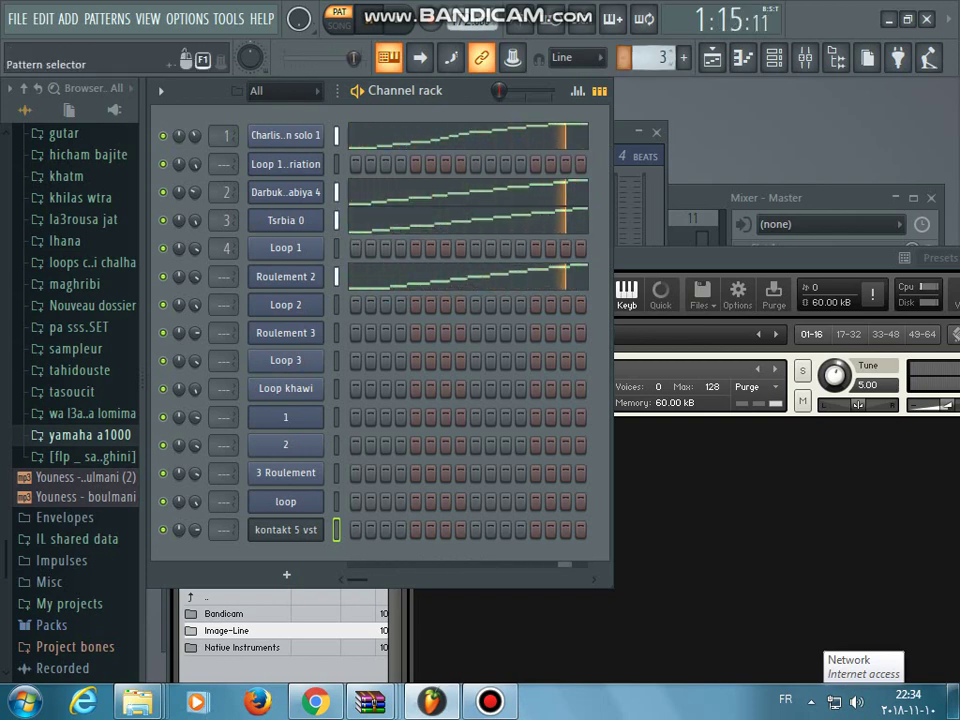
key(KP_Subtract)
key(KP_Subtract)
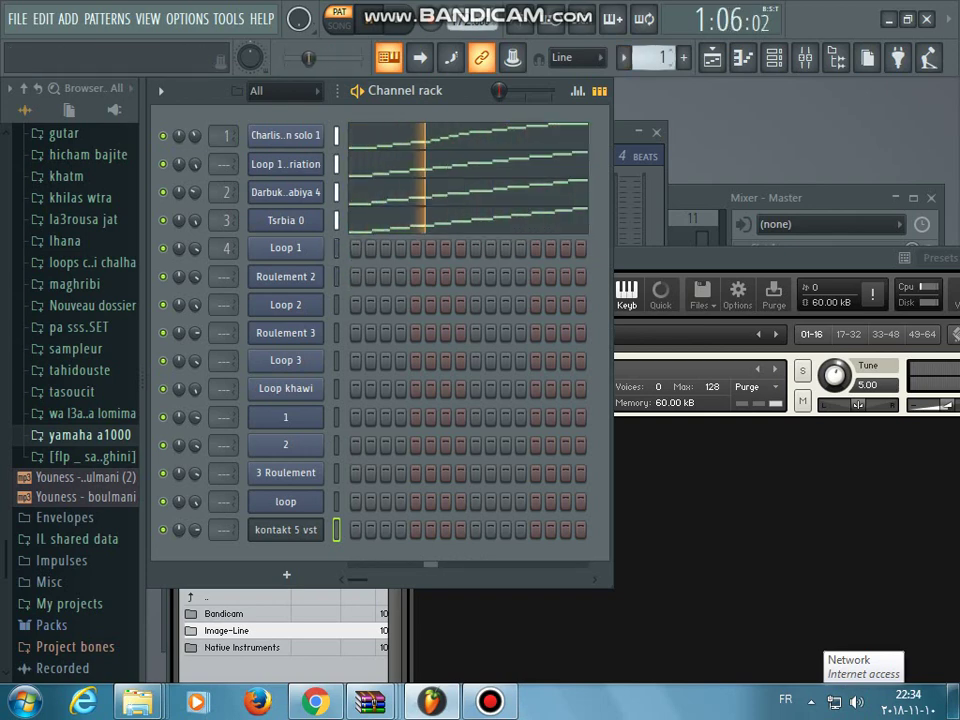
key(KP_Add)
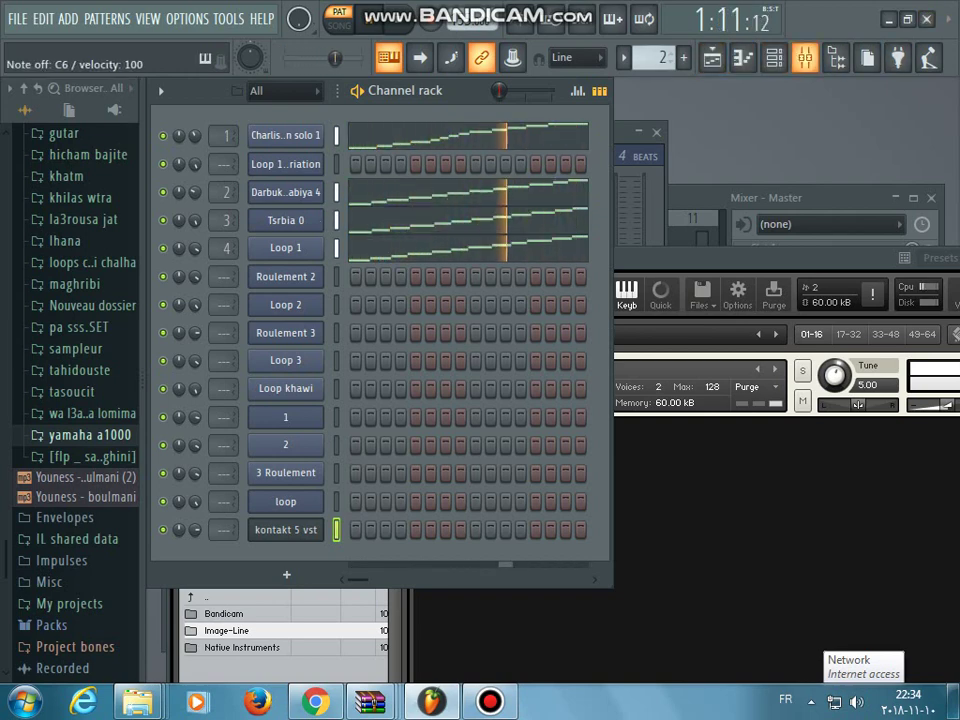
Check the track levels in the mixer while pattern 2 plays, and return to the channel rack.
click(805, 58)
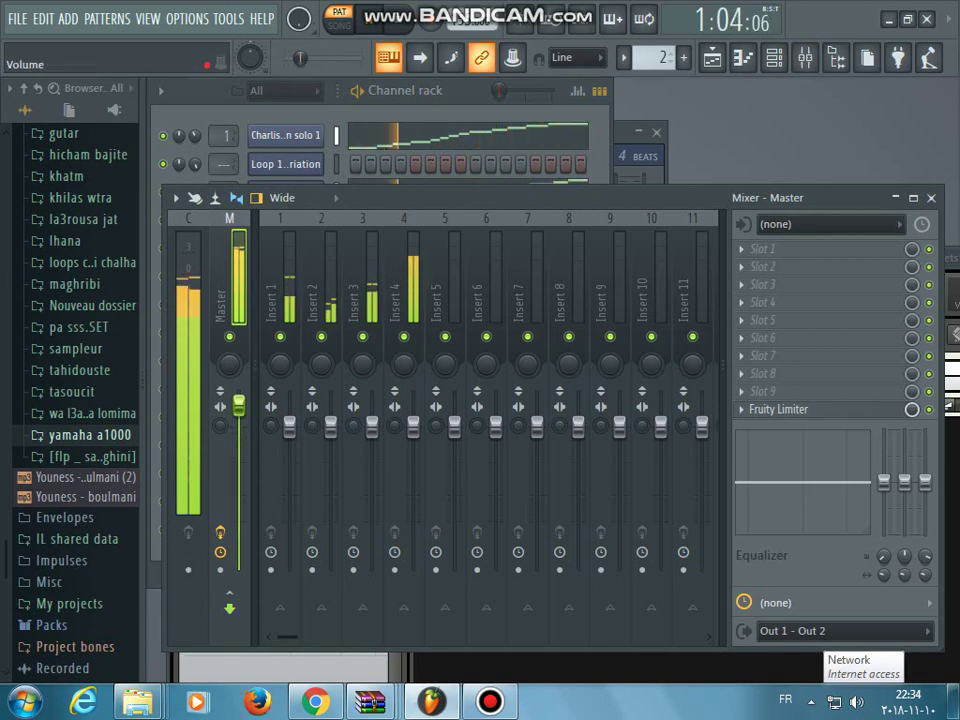
click(288, 100)
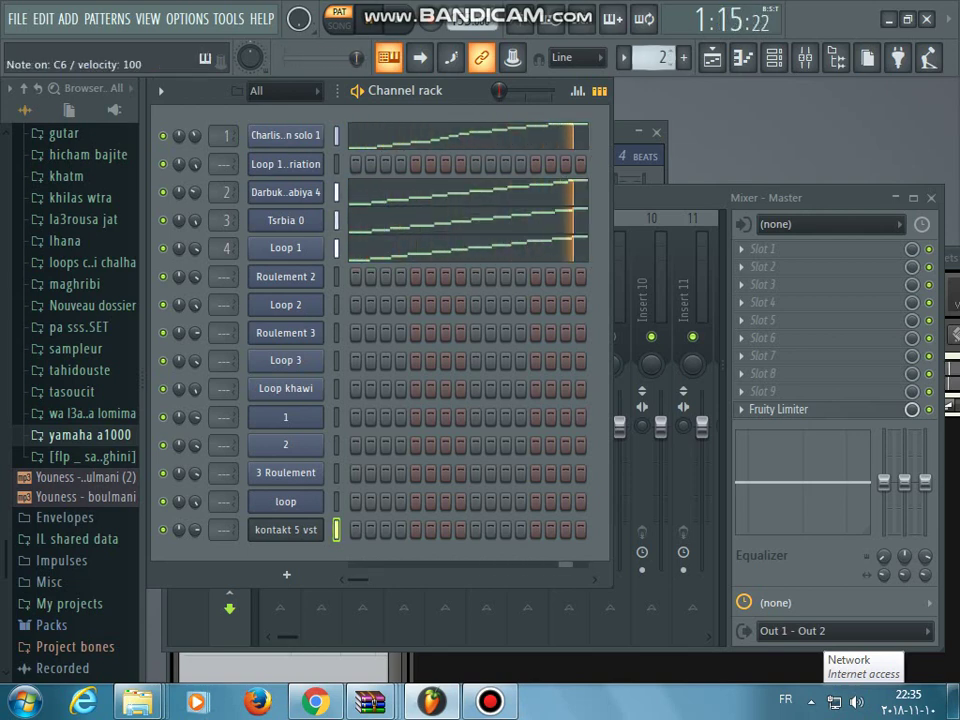
Audition pattern 3, return playback to pattern 1, and look over the playlist's pattern list.
key(KP_Add)
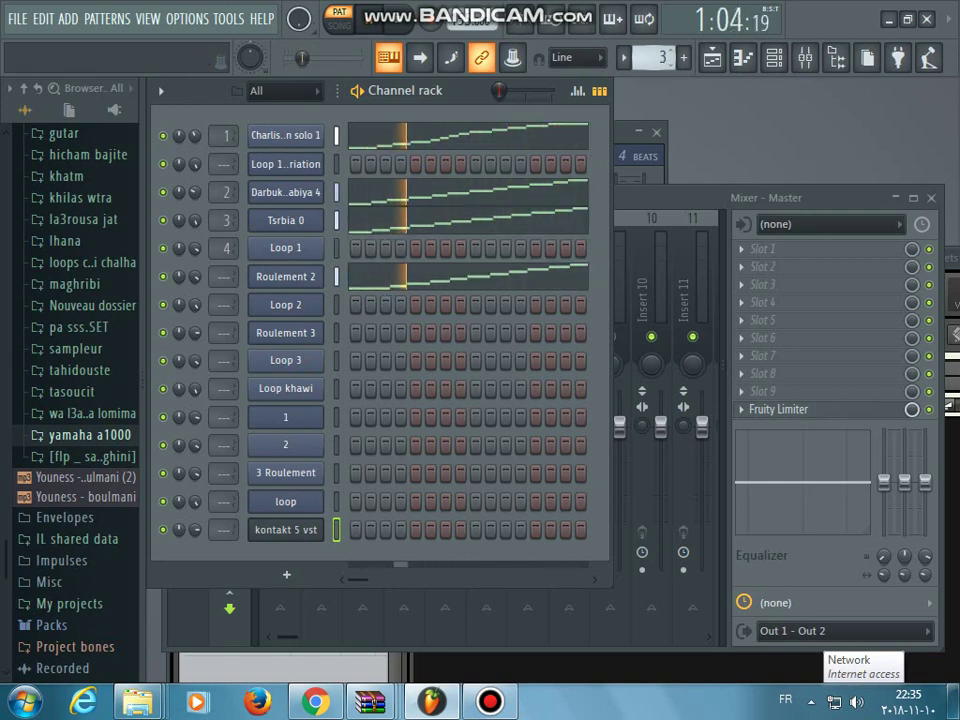
key(KP_Subtract)
key(KP_Subtract)
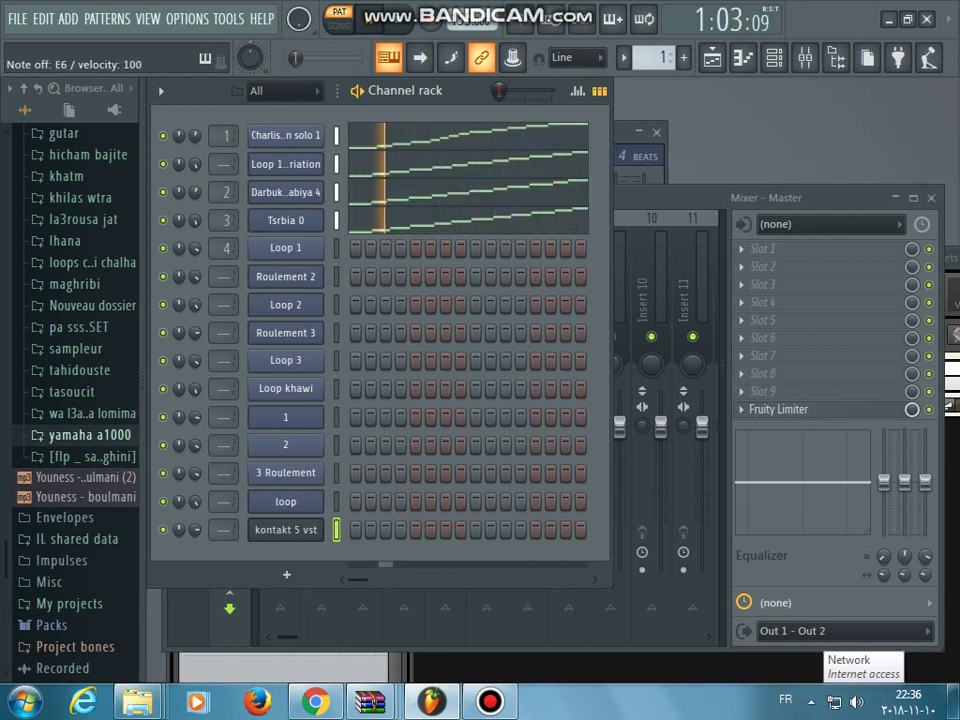
key(F5)
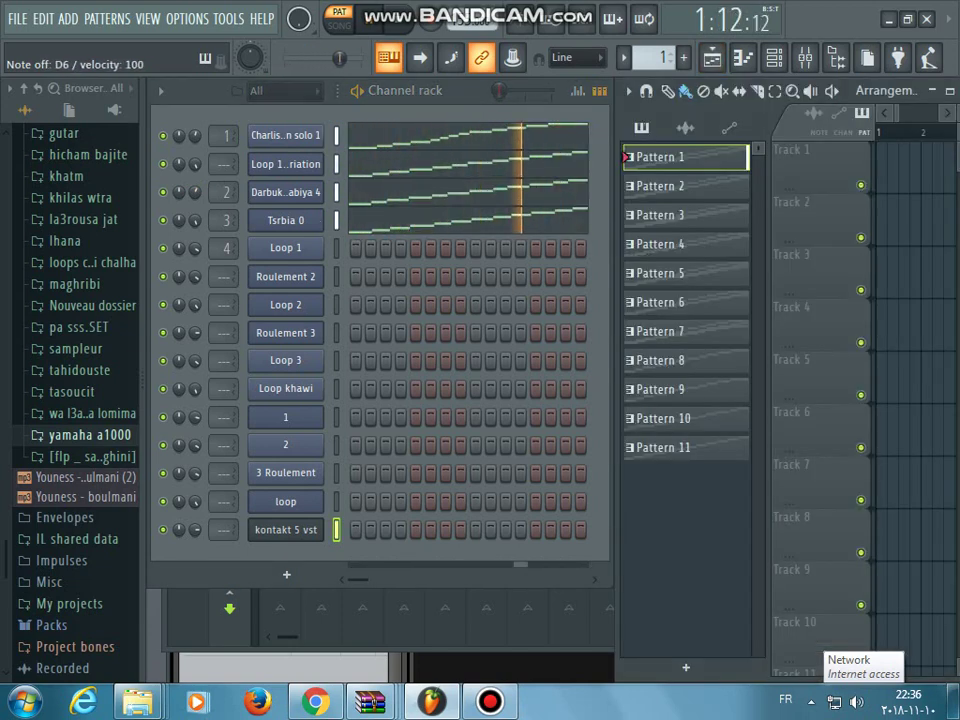
key(F5)
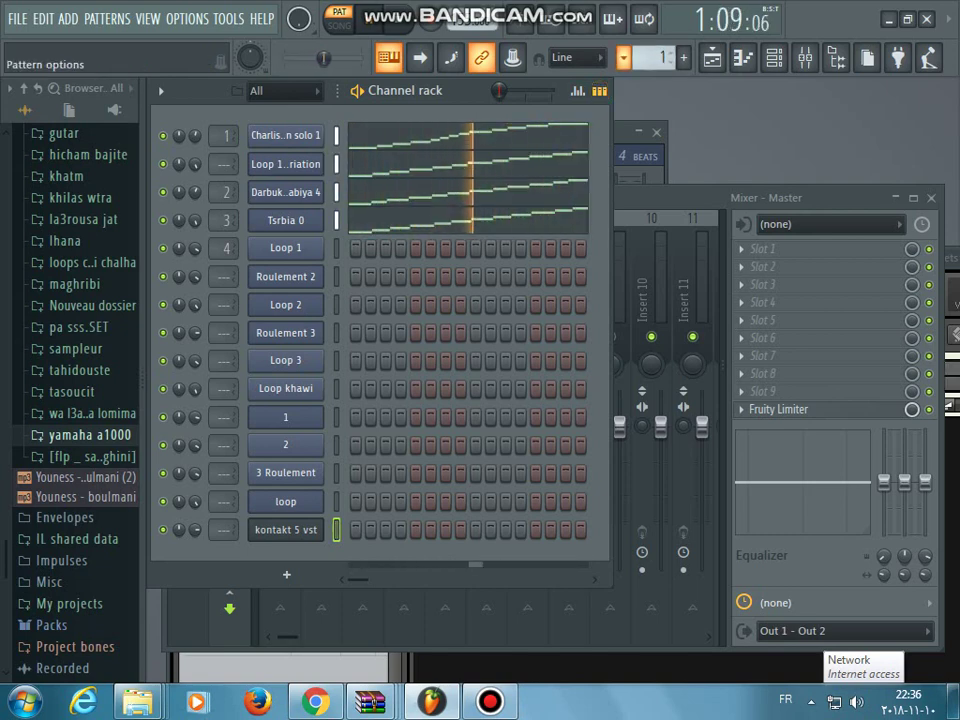
Switch playback to pattern 5 and step back to pattern 4.
click(623, 57)
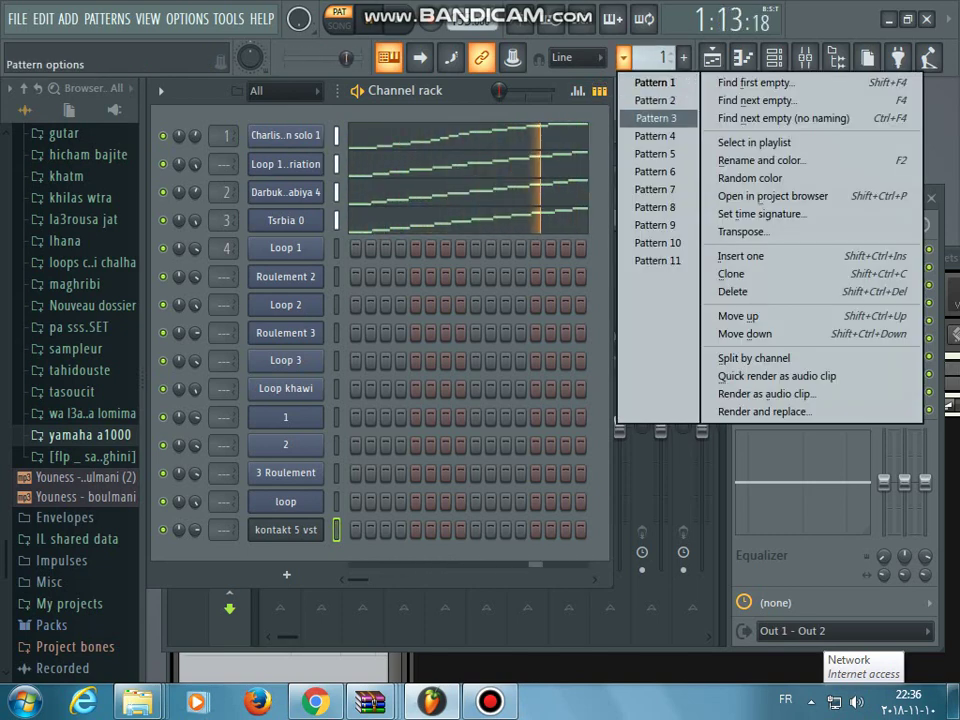
click(655, 118)
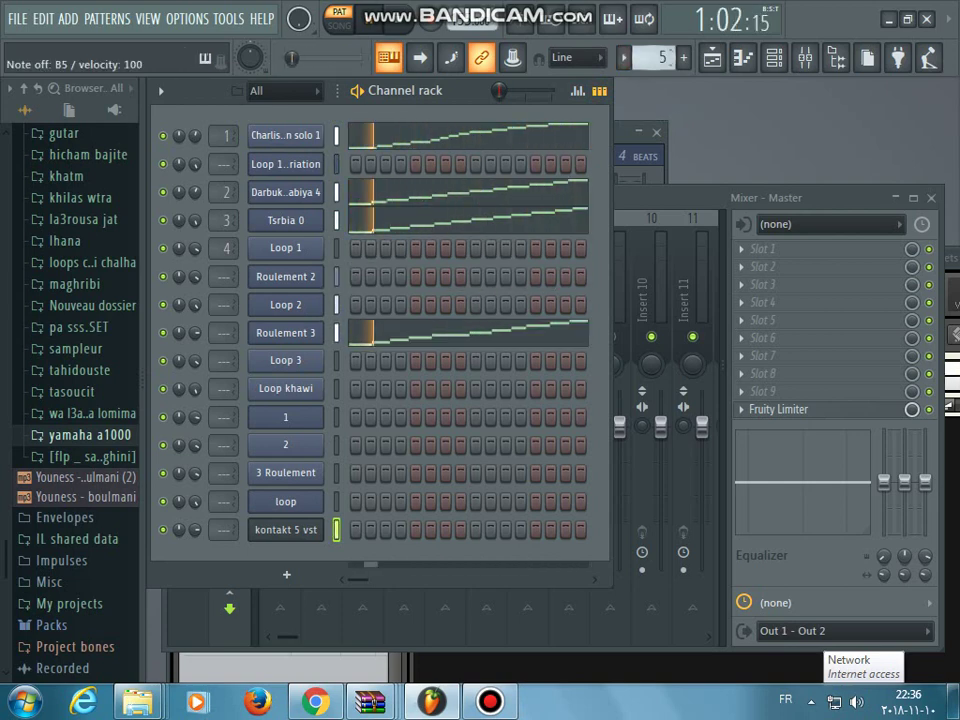
scroll(661, 57, down, 1)
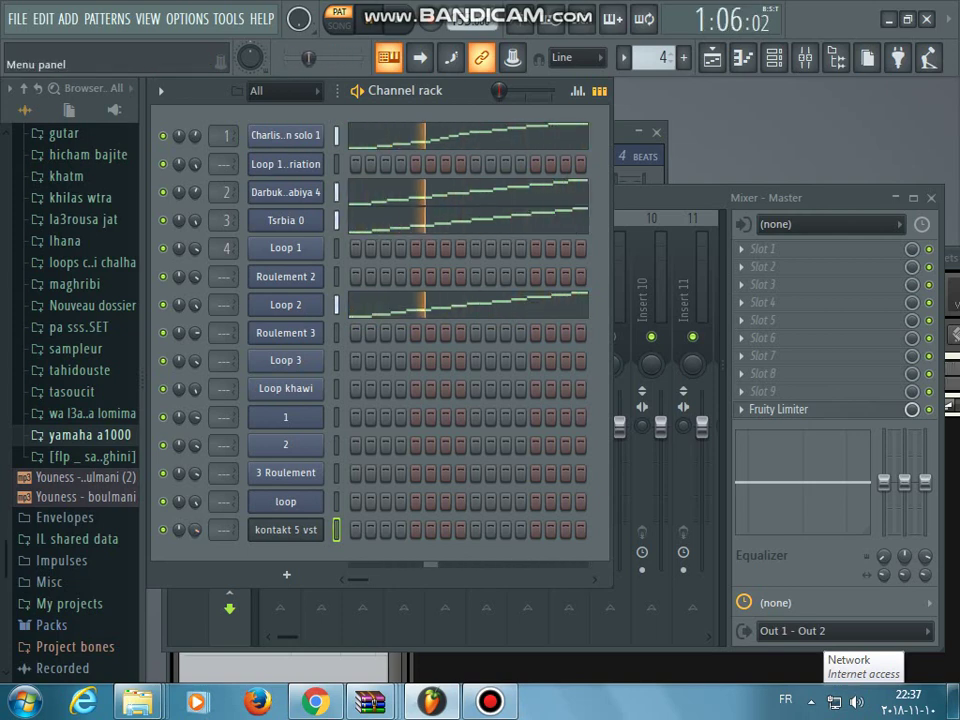
Review the audio device, buffer and mixer options in the audio settings.
click(187, 18)
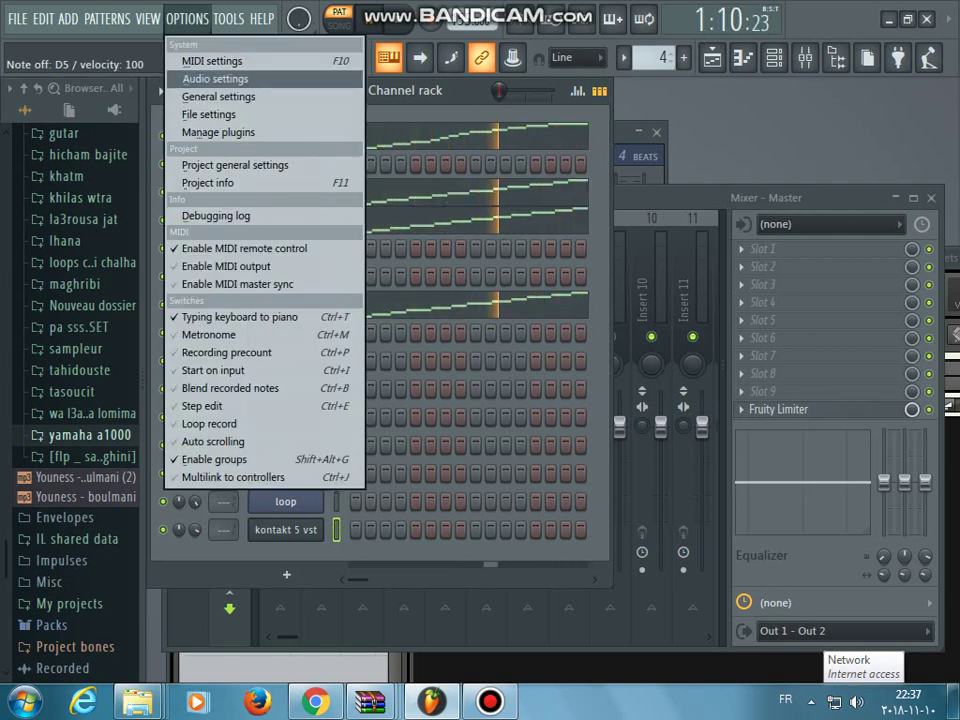
click(215, 78)
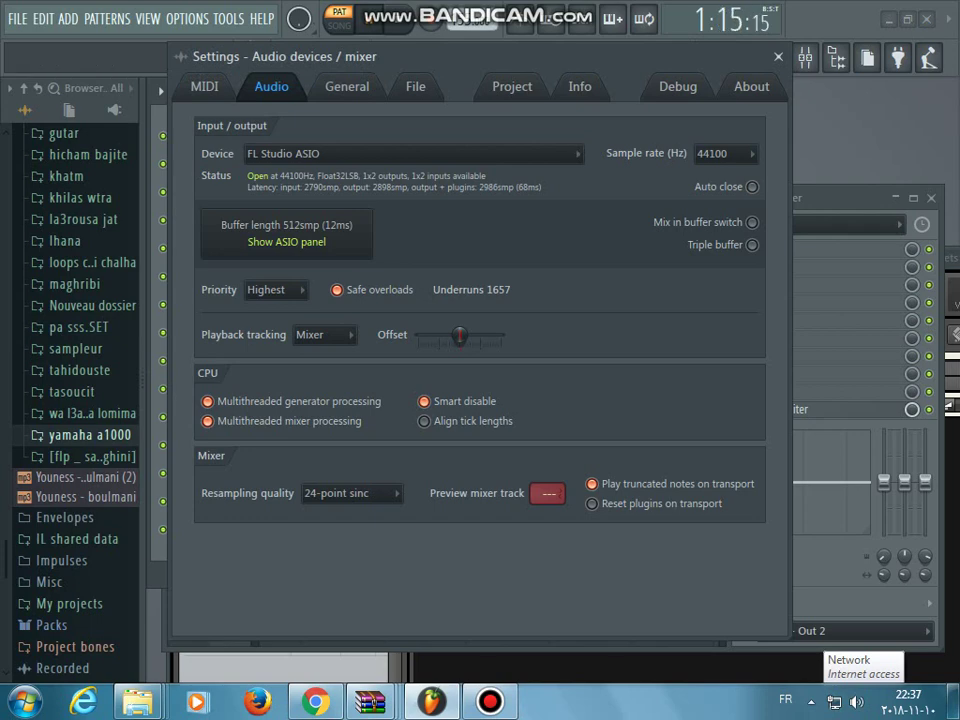
click(778, 56)
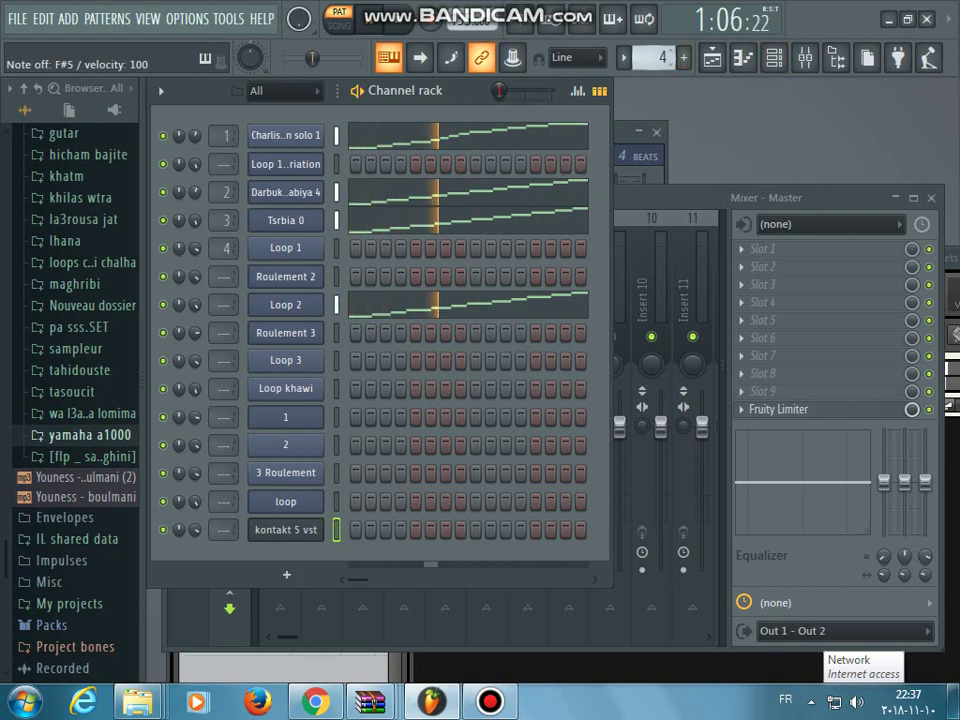
Advance playback to pattern 7, which combines the Charlis, Darbuk, Tsrbia 0 and Loop khawi channels.
key(KP_Add)
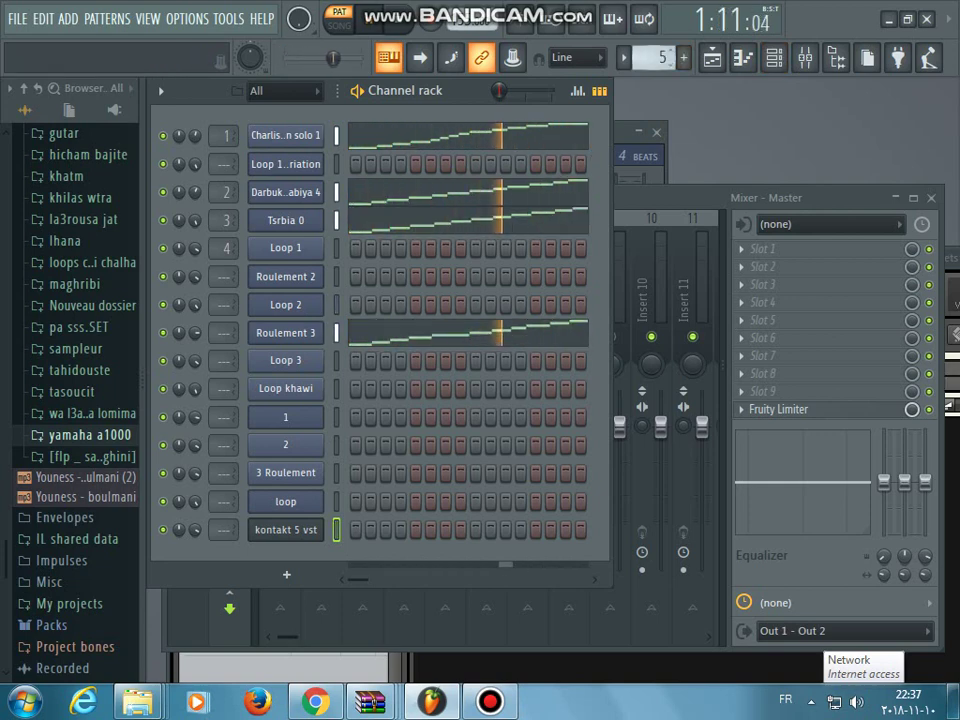
key(KP_Add)
key(KP_Add)
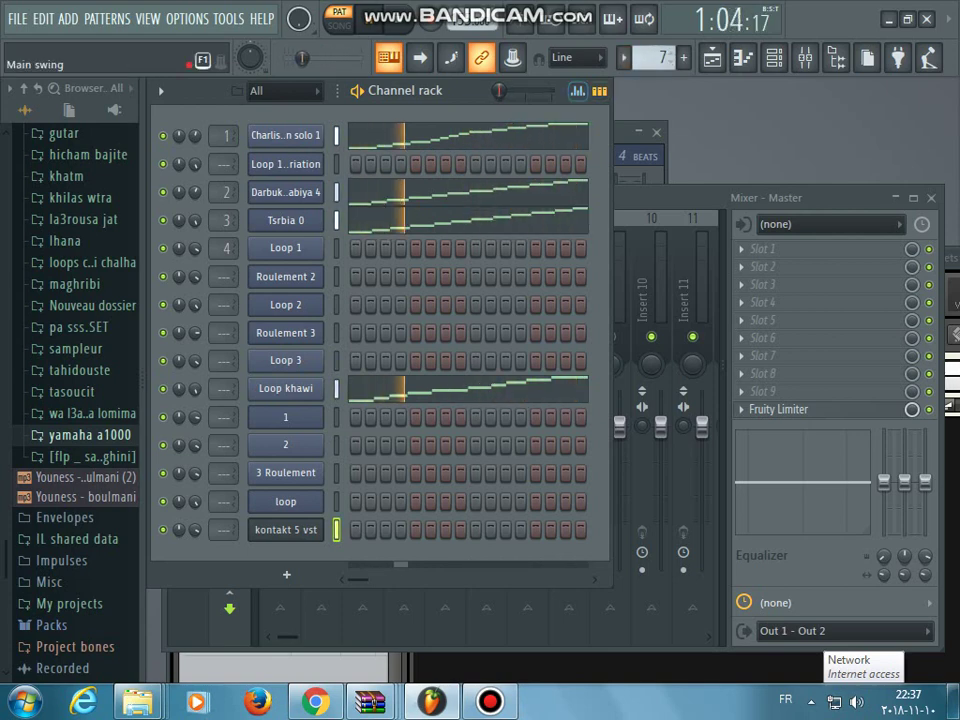
Play a live melody on the kontakt 5 vst channel over looping pattern 7, using notes around C5 to F#5 and rising to D#6.
key(g)
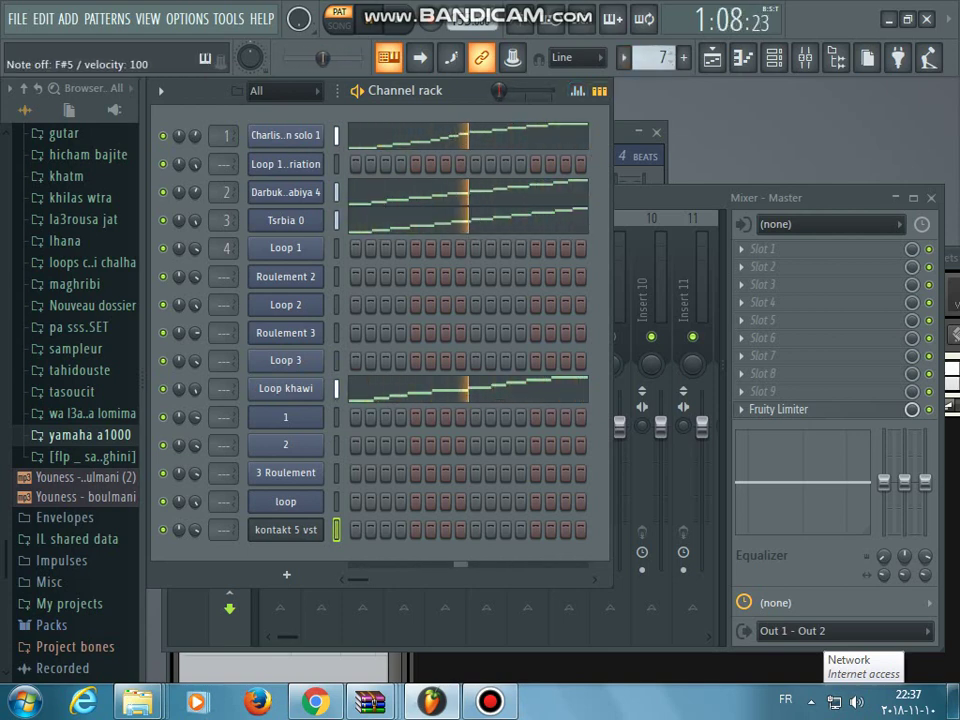
key(c)
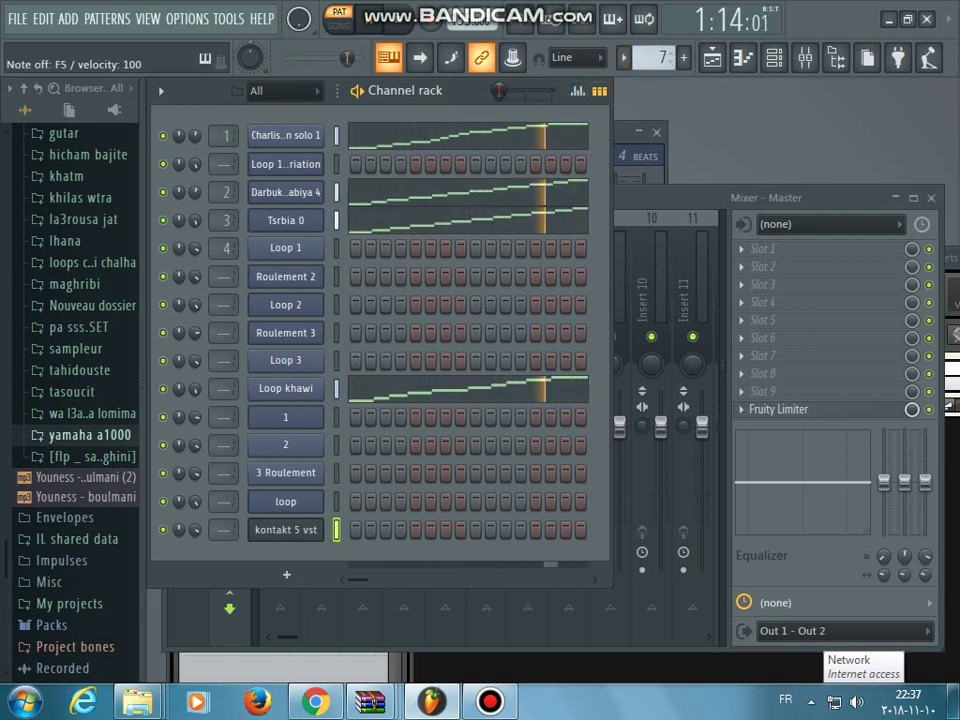
key(z)
key(x)
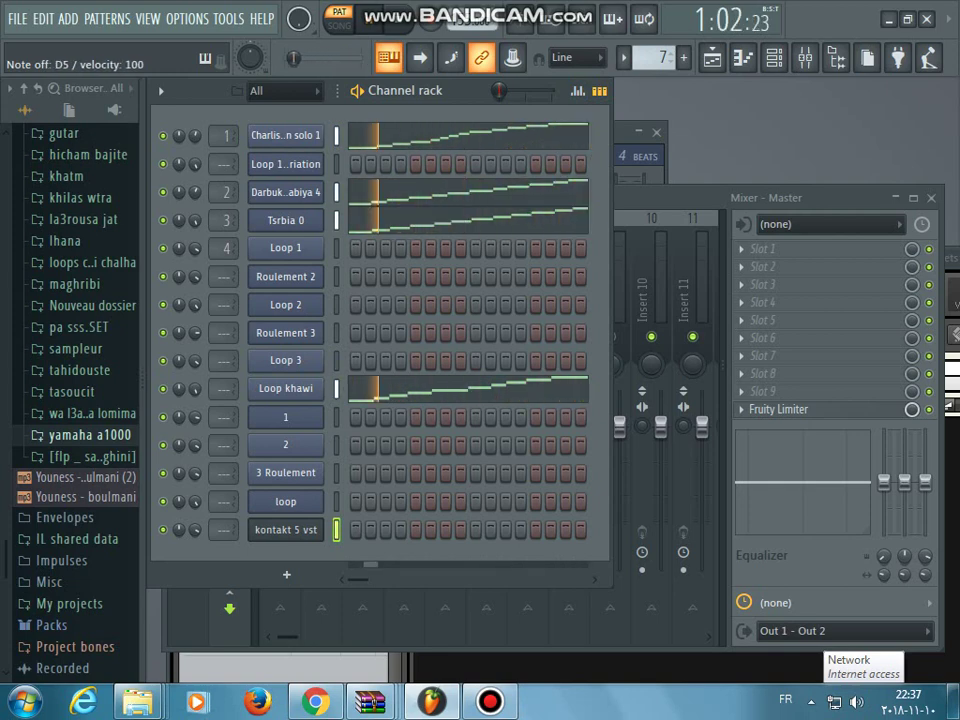
key(x)
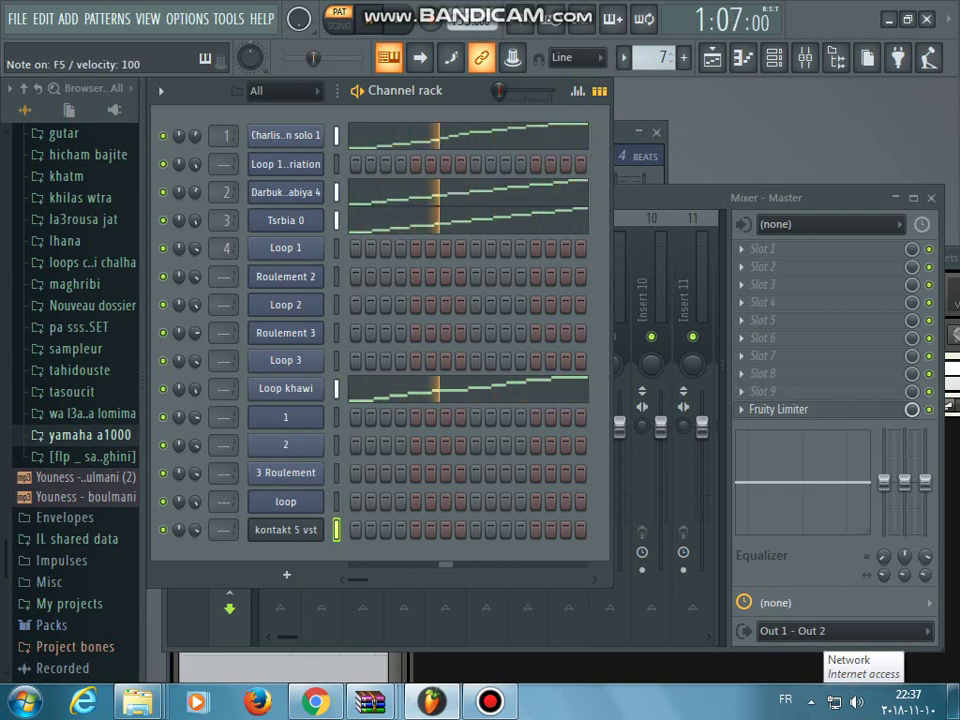
key(n)
key(g)
key(c)
key(v)
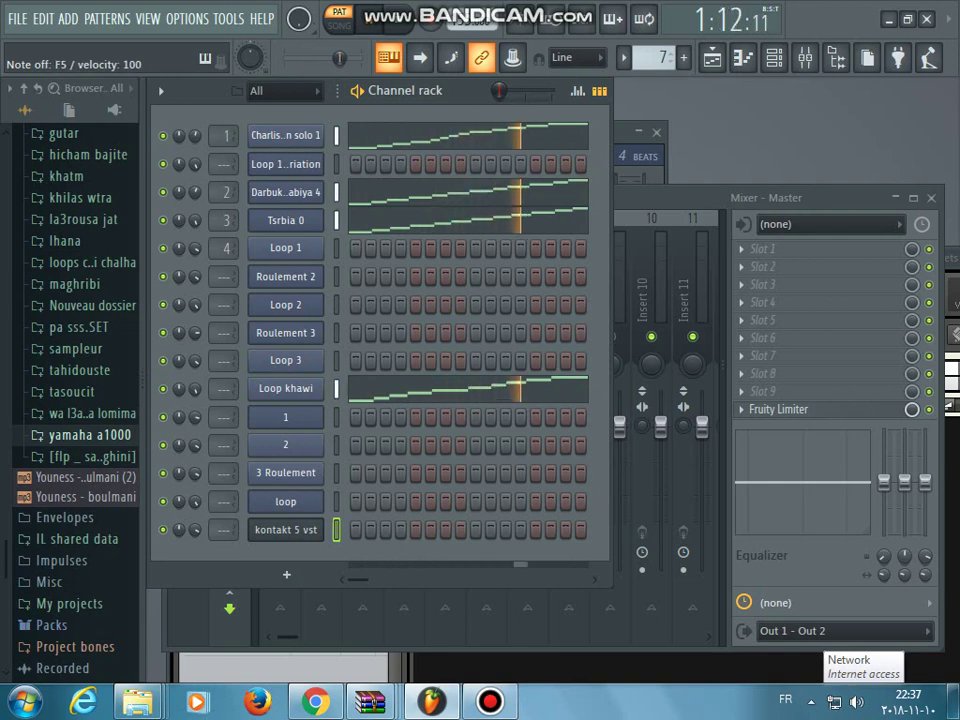
key(c)
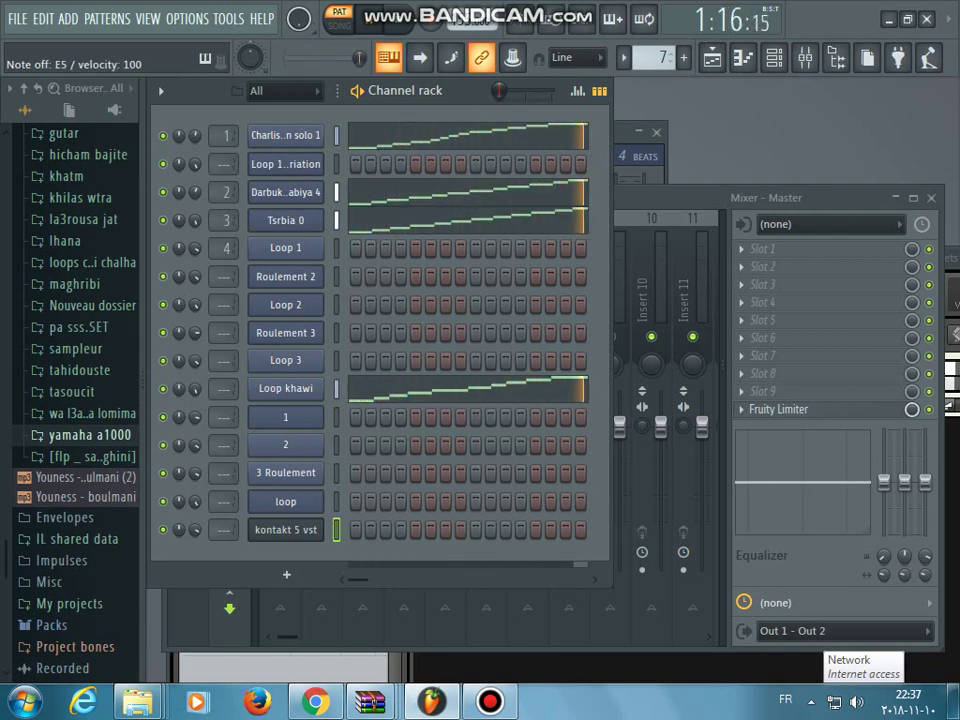
key(x)
key(z)
key(g)
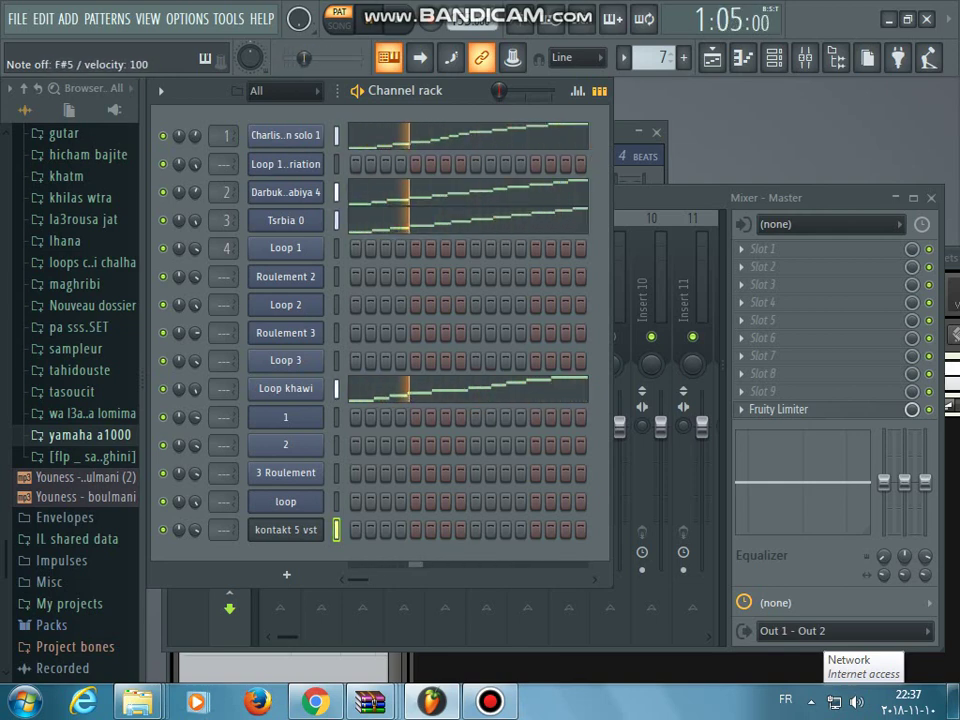
key(z)
key(c)
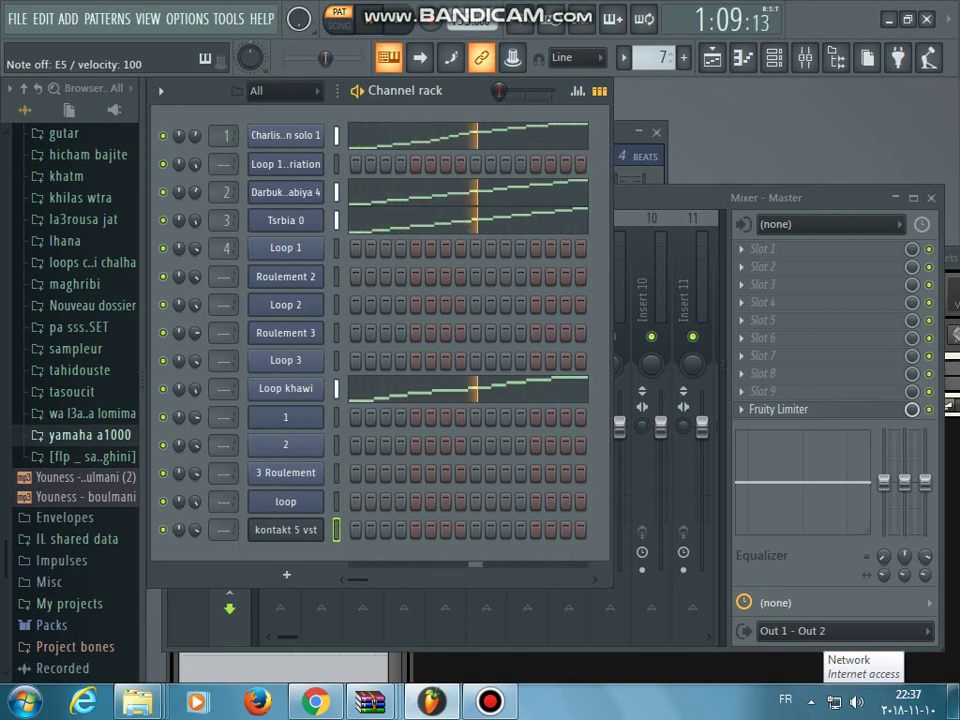
key(z)
key(z)
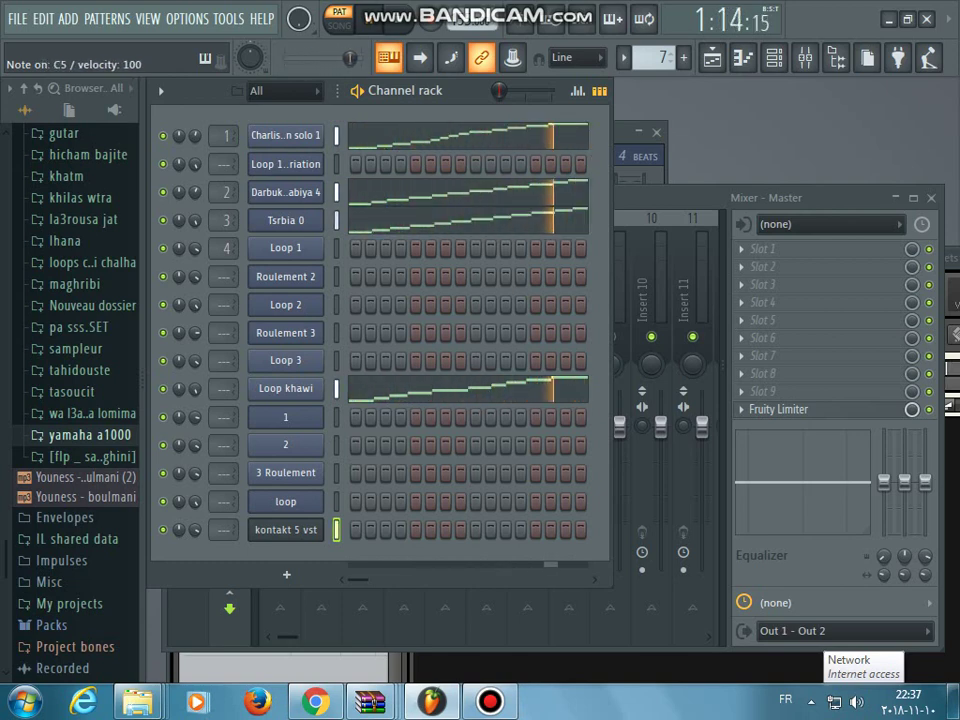
key(z)
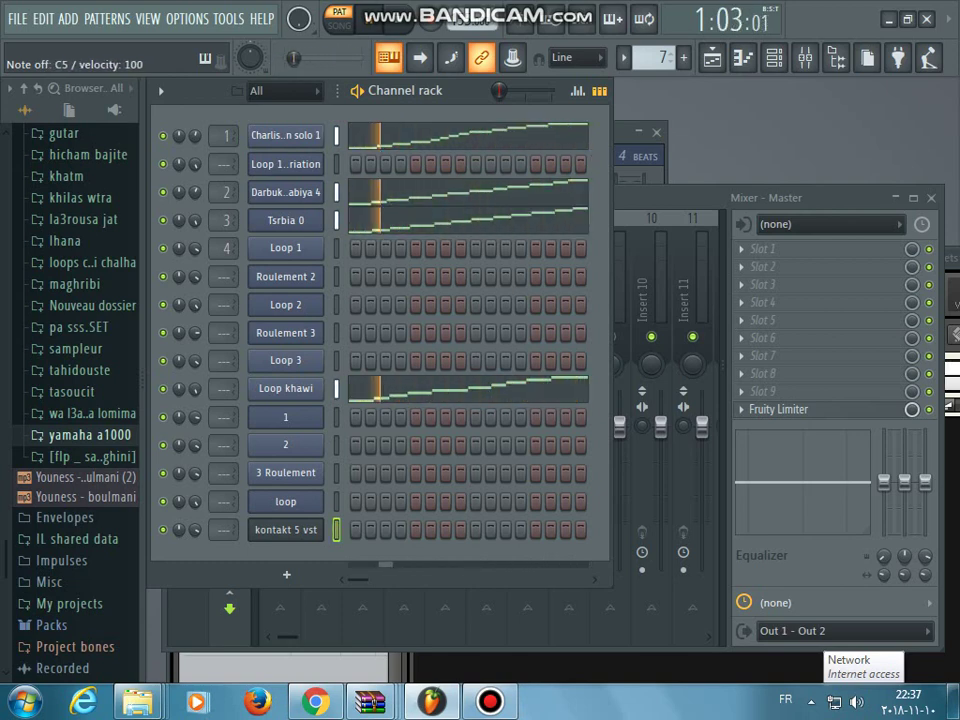
key(x)
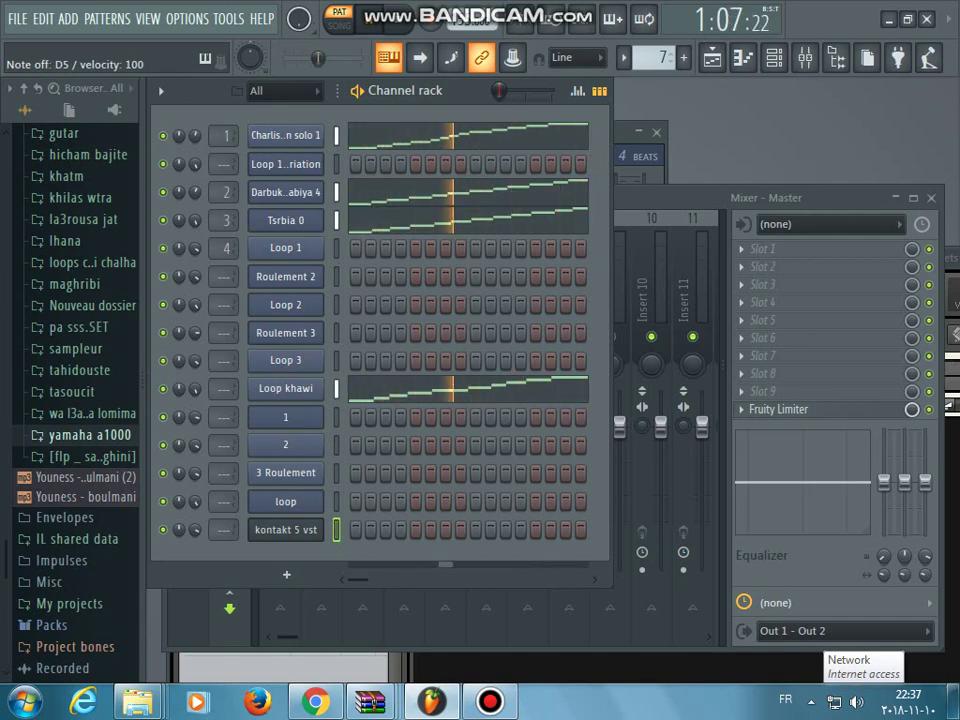
key(v)
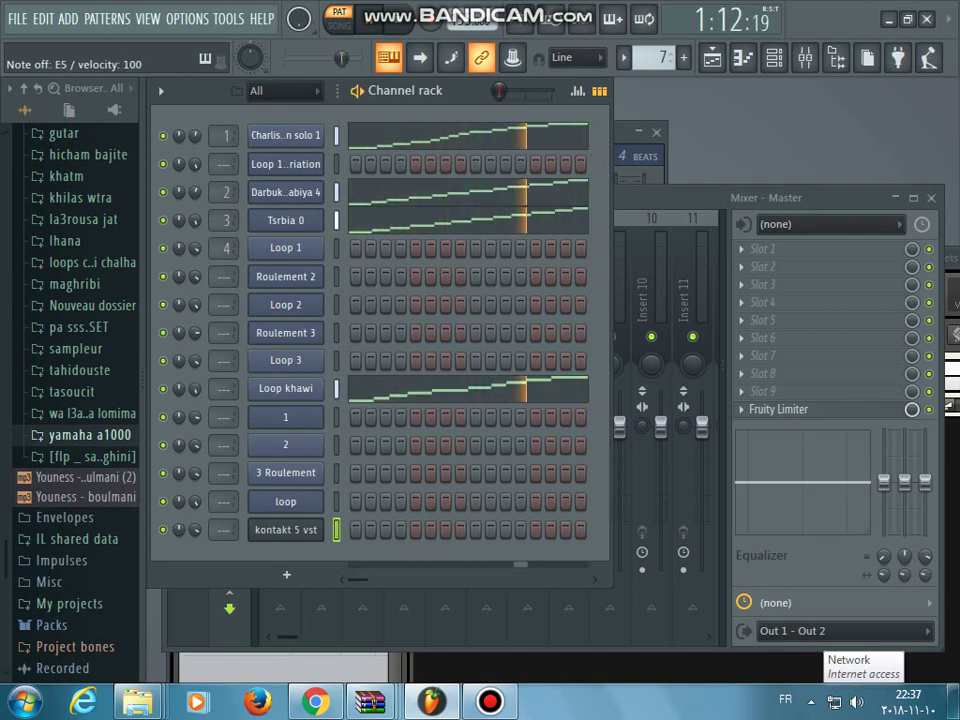
key(z)
key(g)
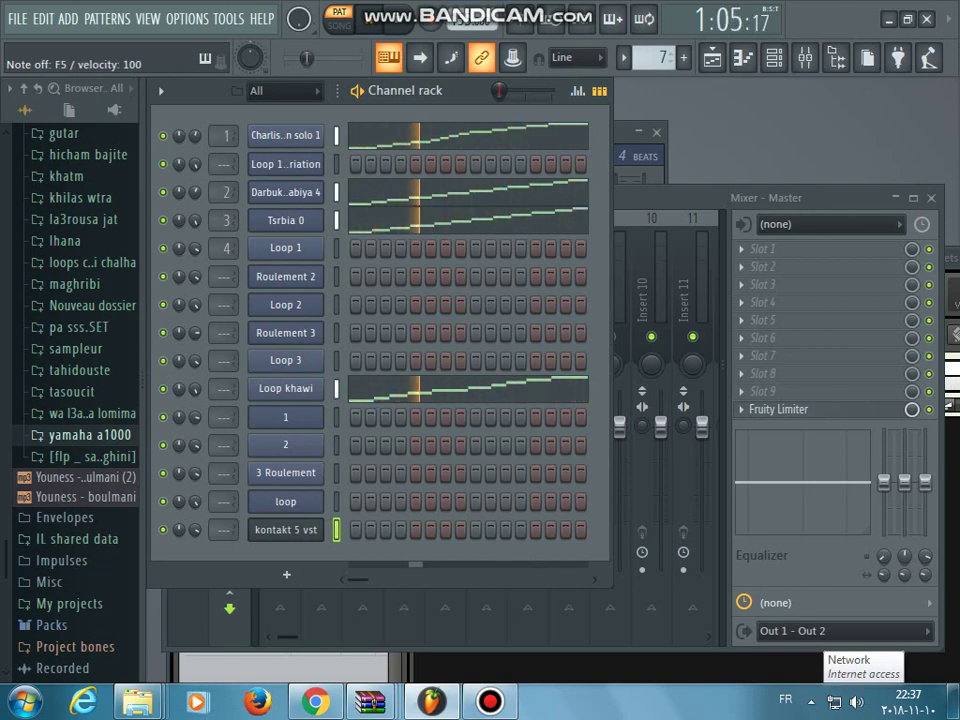
key(c)
key(x)
key(z)
key(g)
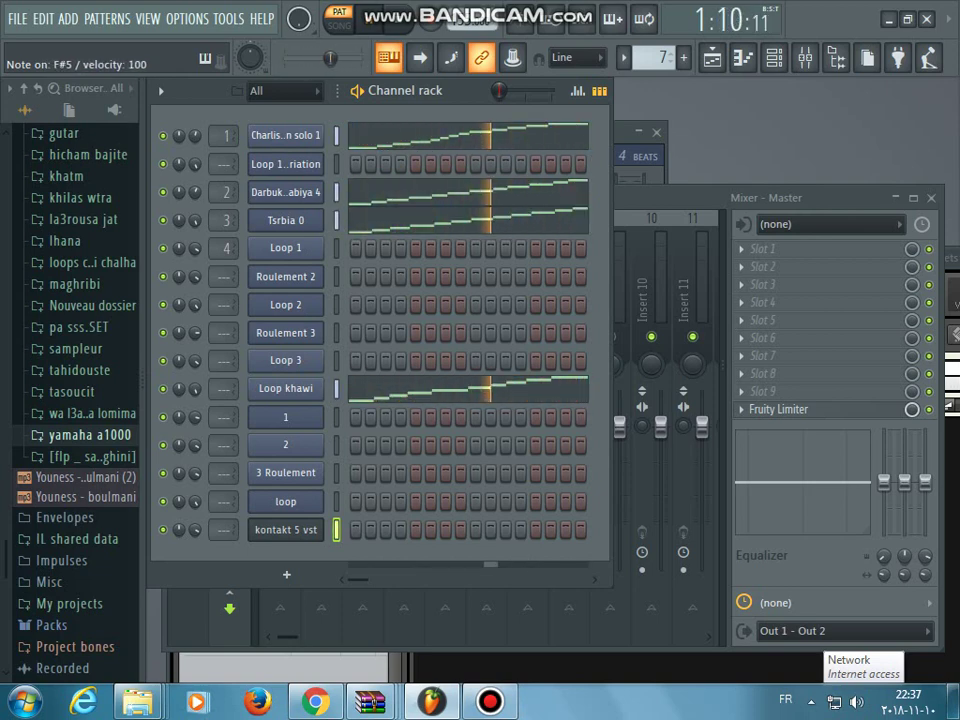
key(n)
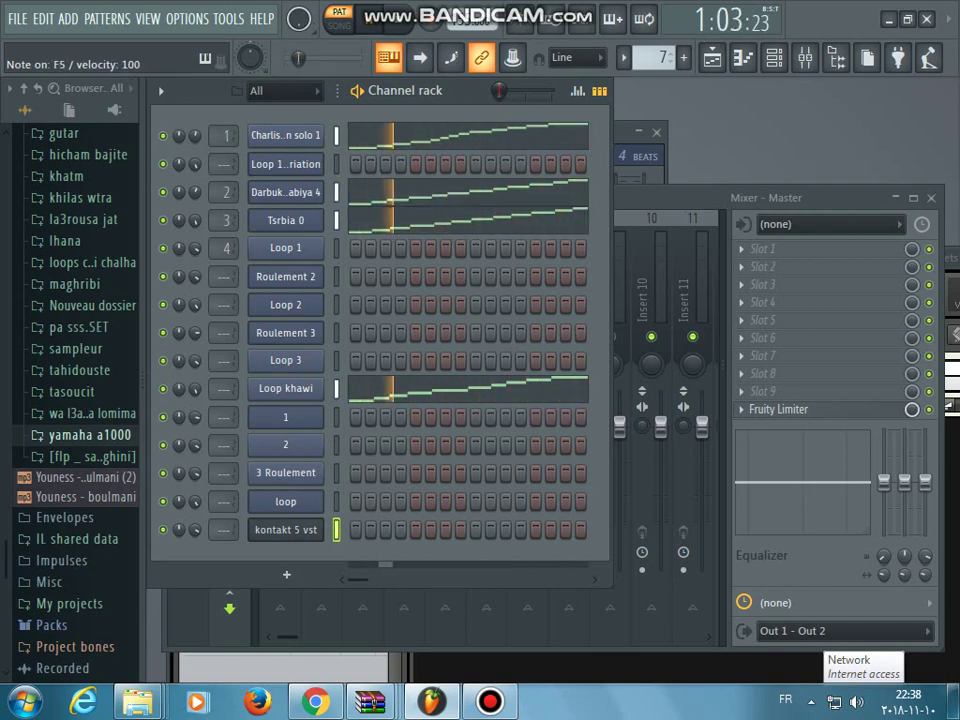
key(x)
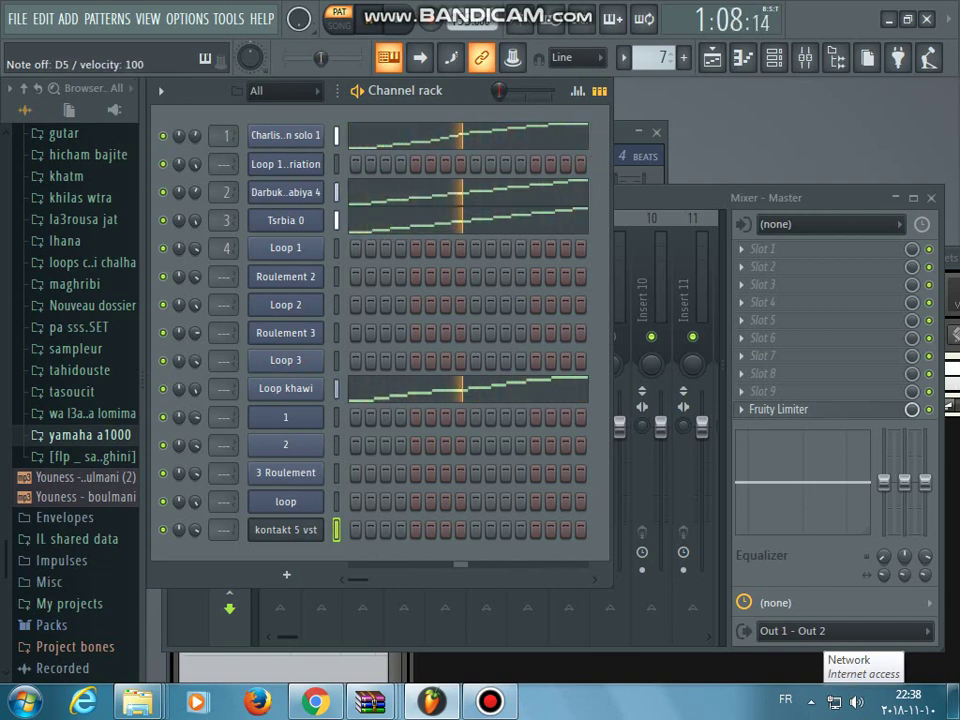
key(3)
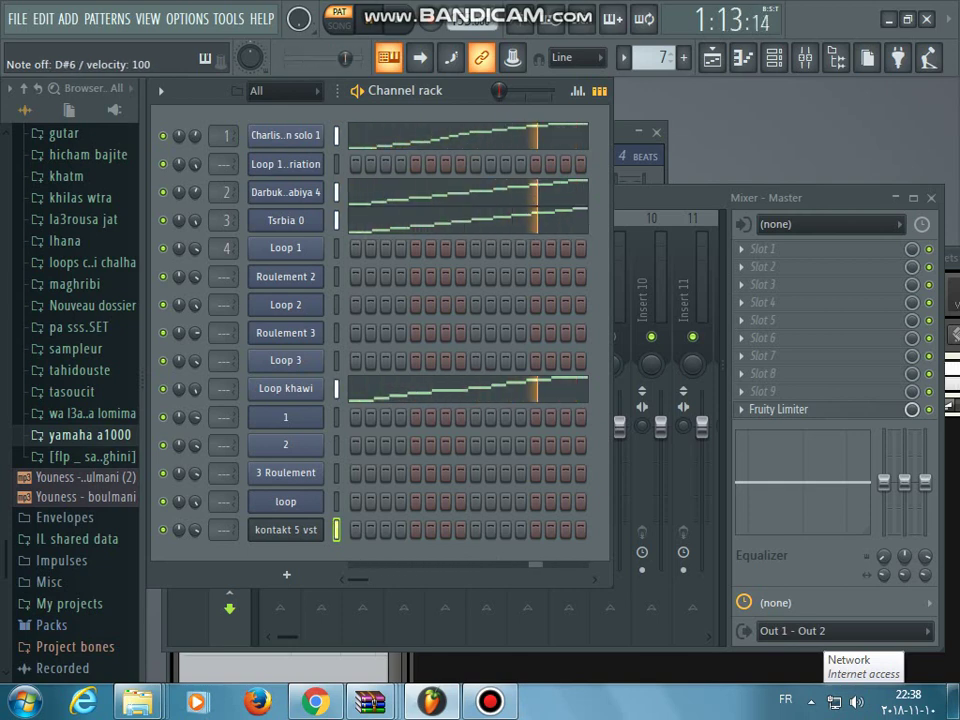
key(q)
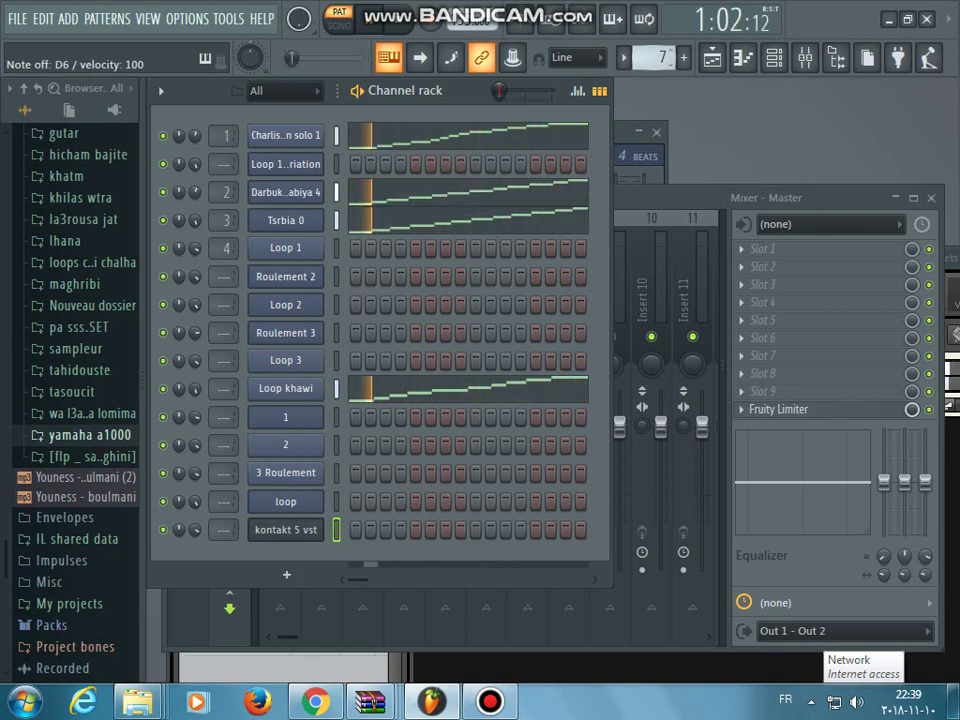
Switch playback to pattern 8, return to pattern 7, and step back to pattern 6.
key(KP_Add)
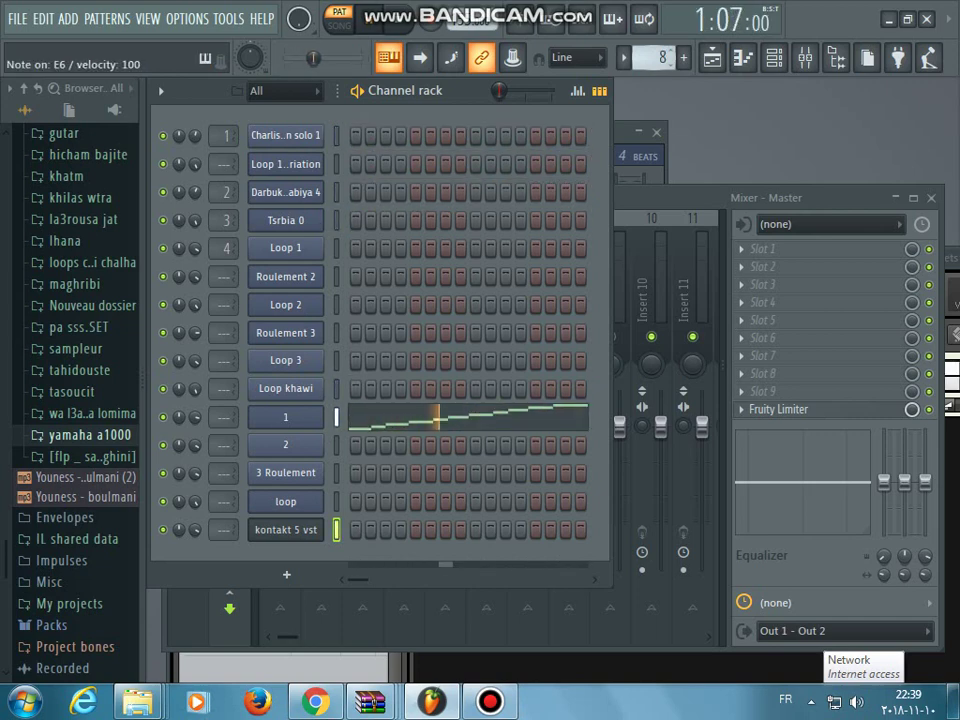
key(KP_Subtract)
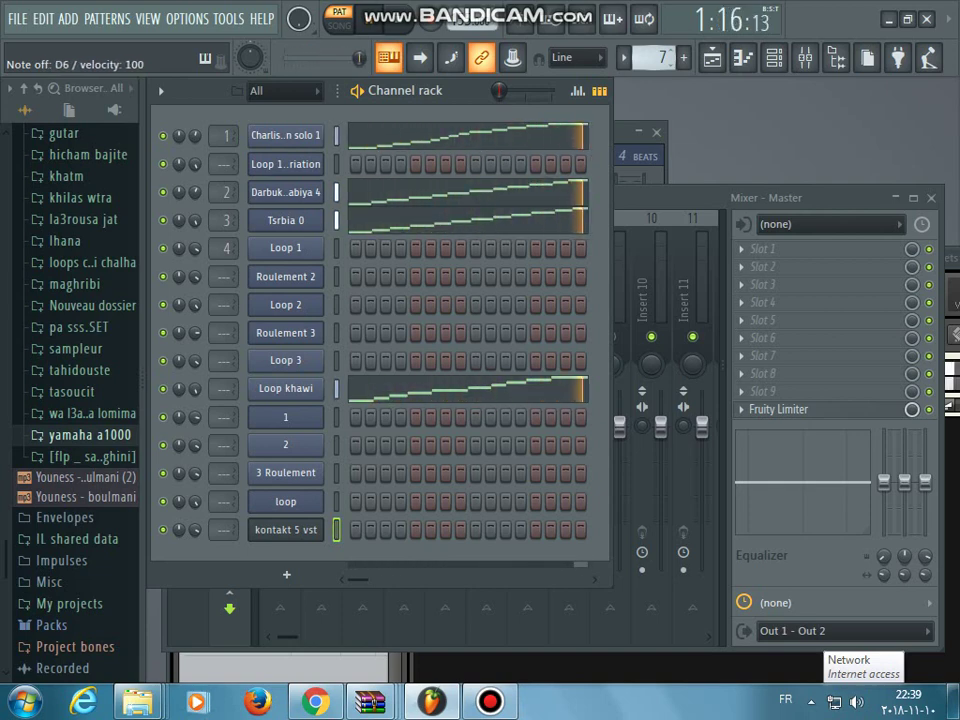
key(KP_Subtract)
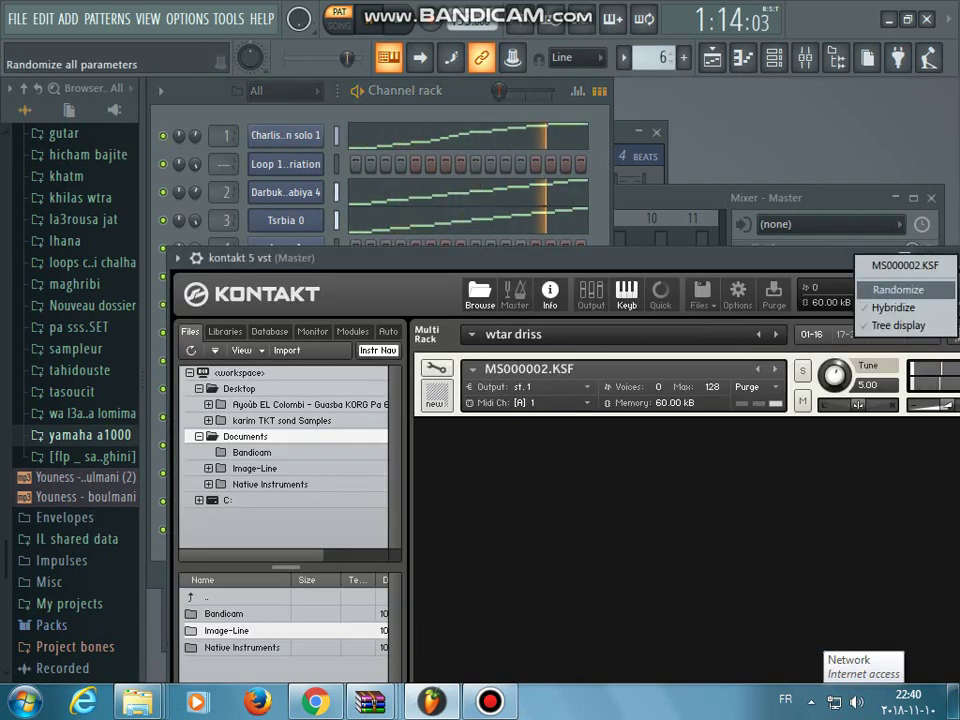
Reduce the kontakt 5 vst window to its compact view with the virtual keyboard, and reposition it over the channel rack.
click(897, 289)
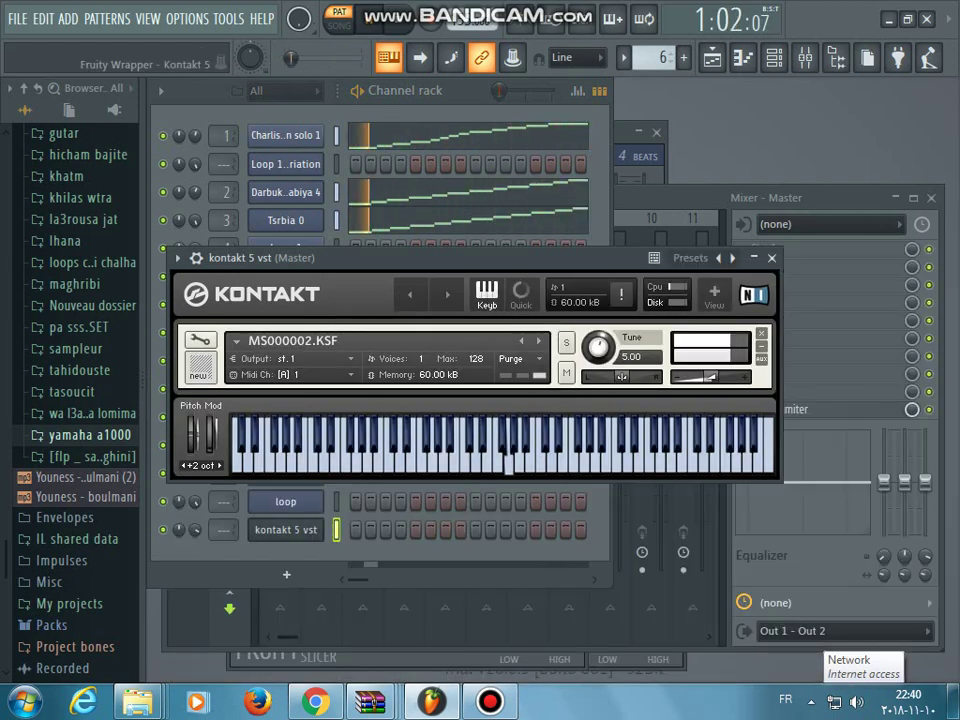
click(561, 521)
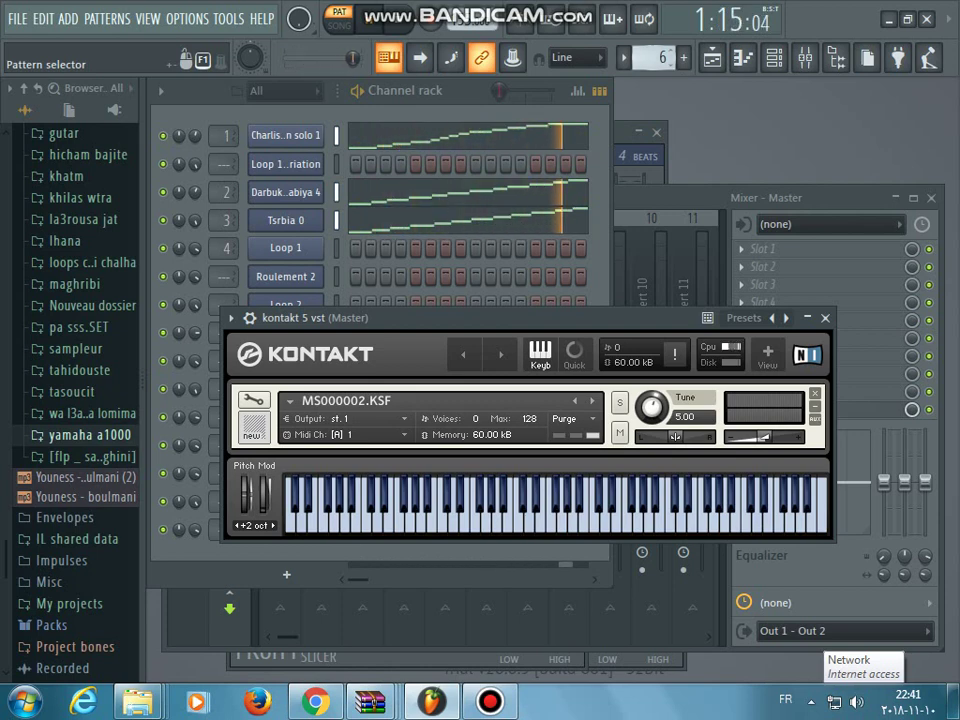
Step playback back through pattern 5 to pattern 4.
scroll(660, 57, up, 1)
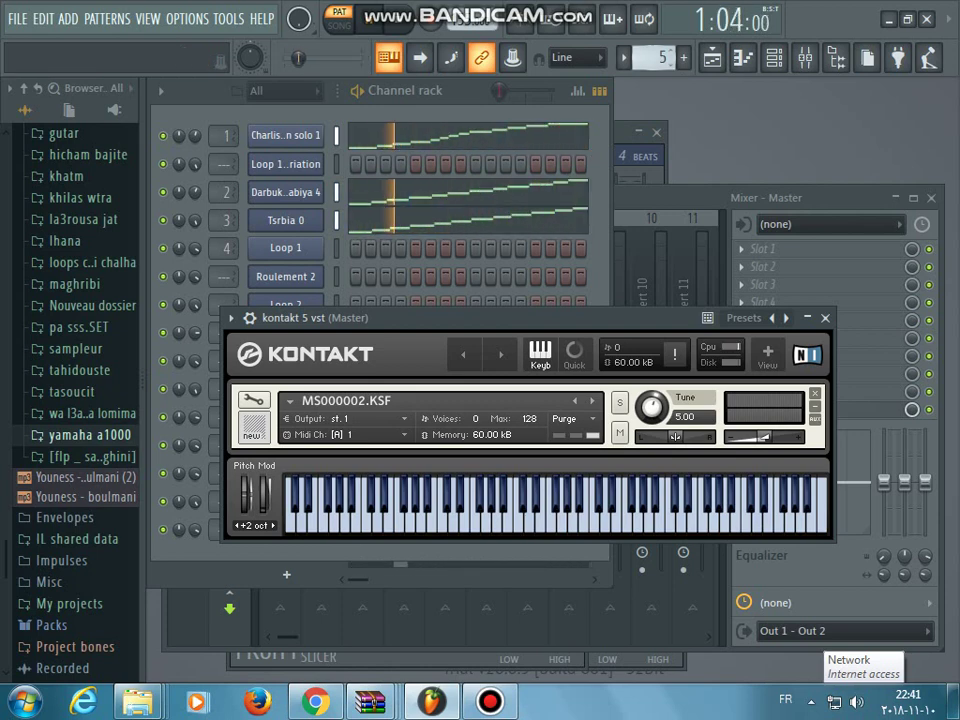
scroll(660, 57, up, 1)
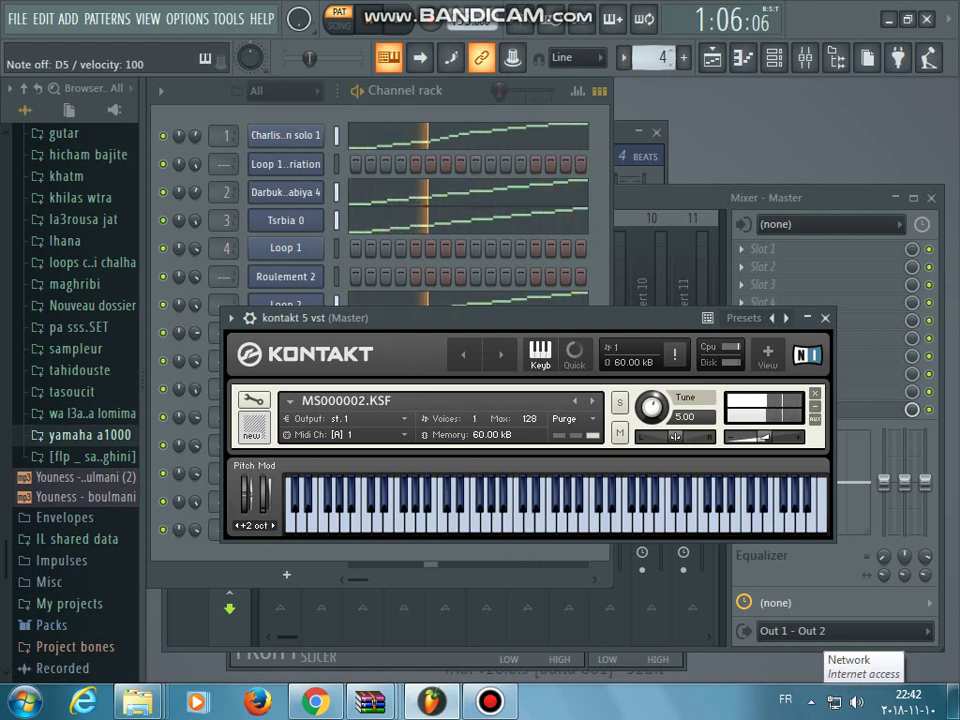
Advance playback through patterns 5 and 7 to pattern 8, and bring the channel rack in front of the Kontakt window.
key(KP_Add)
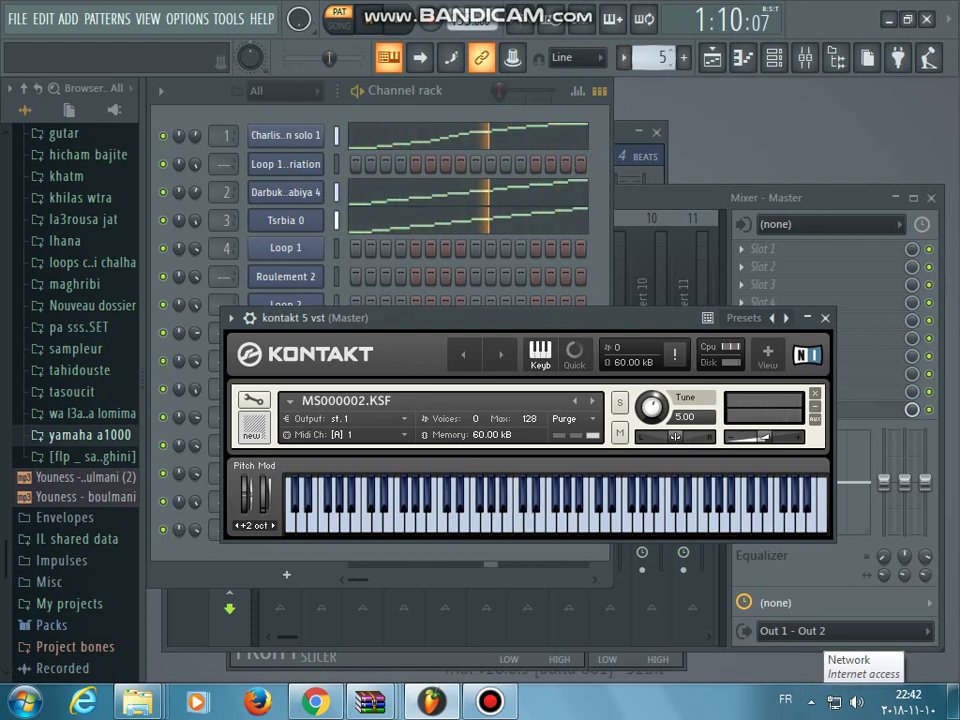
key(KP_Add)
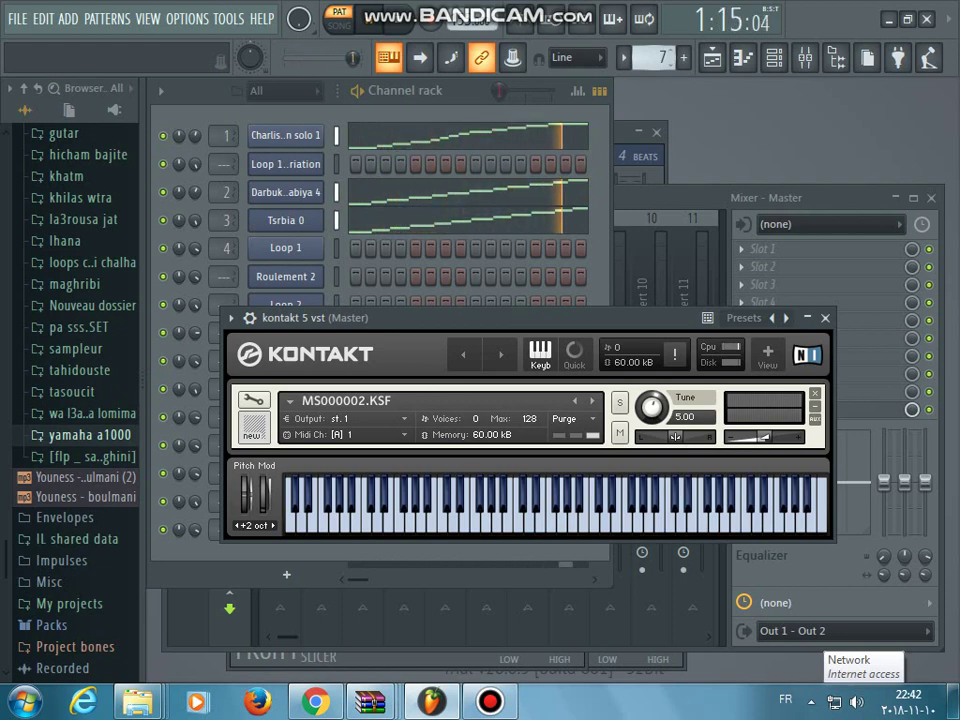
key(KP_Add)
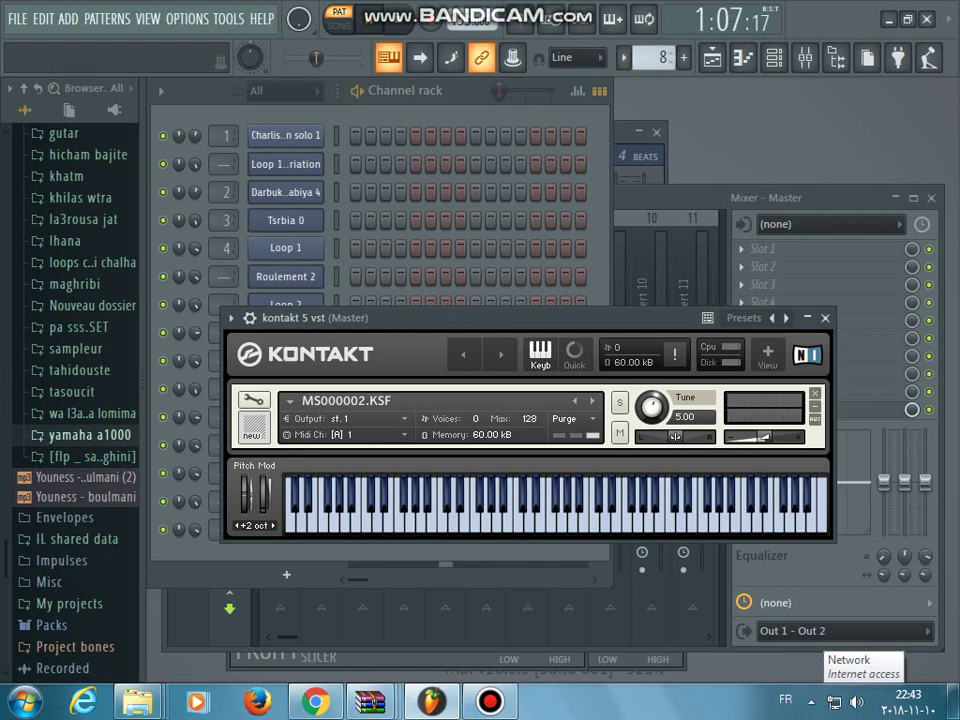
key(F6)
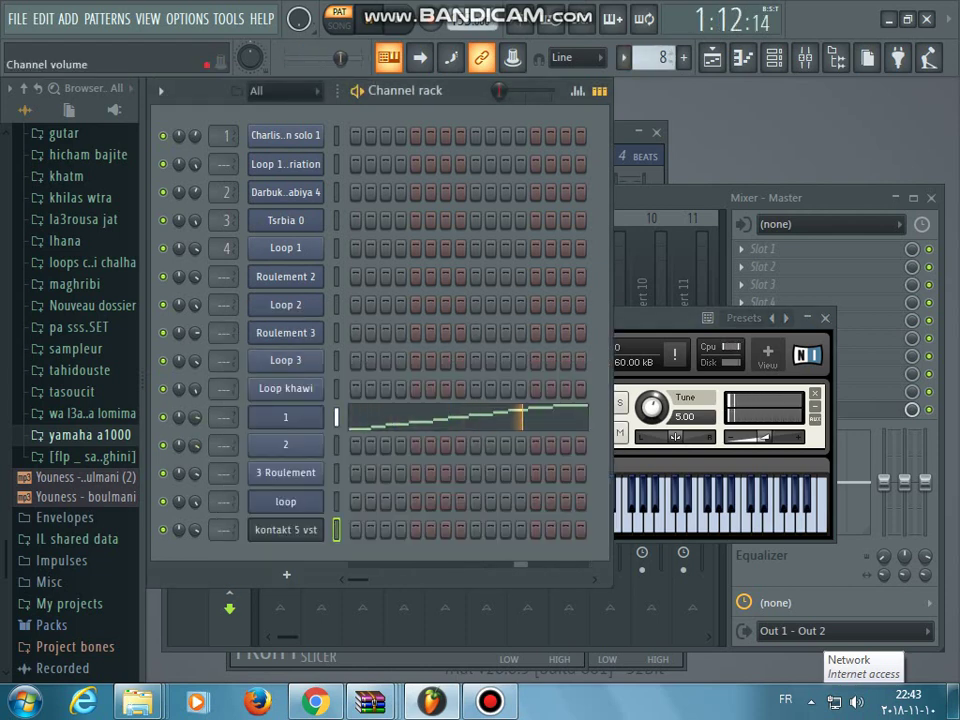